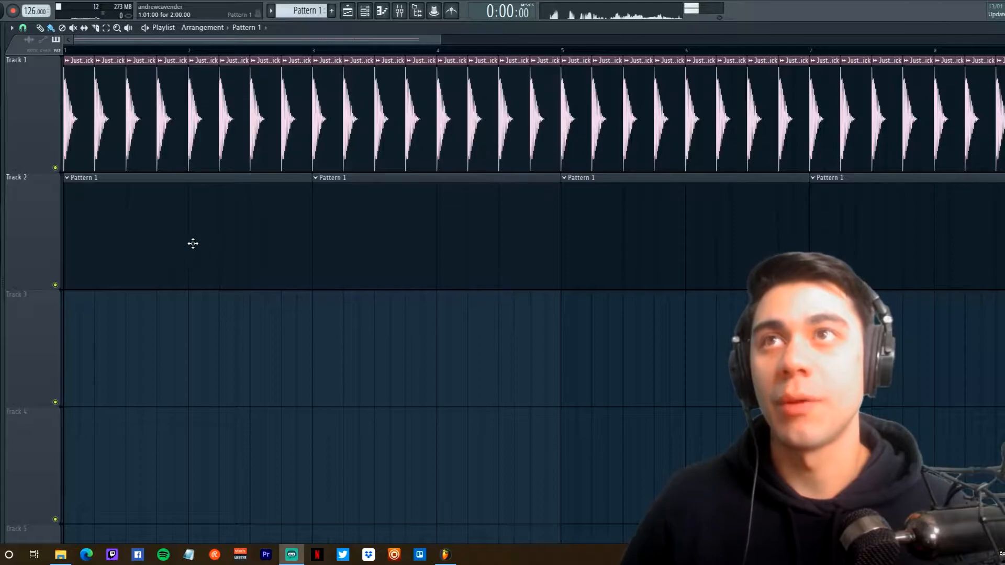
# - Open the piano roll of the closed hi-hat channel and place two notes an eighth note apart on C5 at the pattern's start
pyautogui.press('F6')
pyautogui.rightClick(445, 151)
pyautogui.click(466, 149)
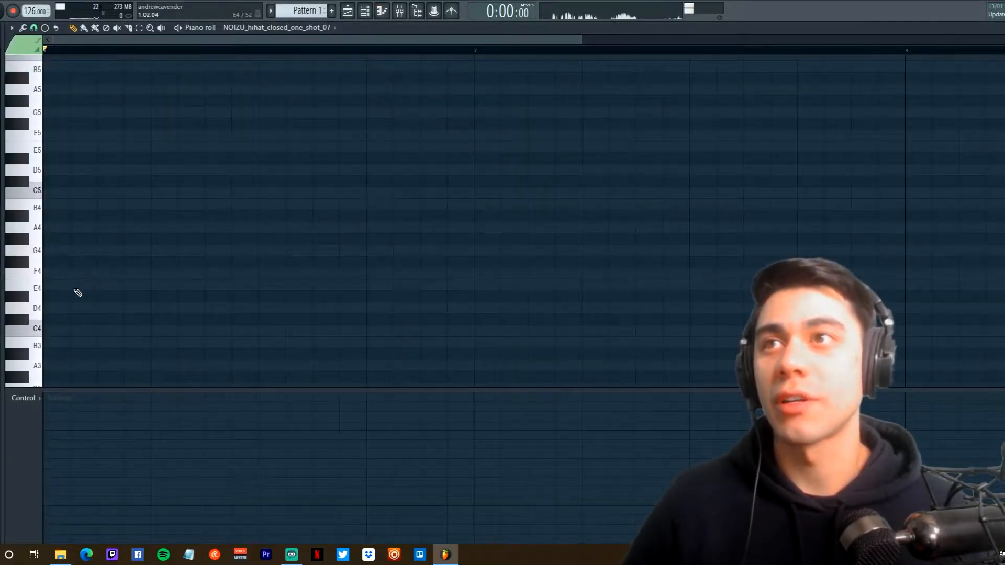
pyautogui.click(54, 335)
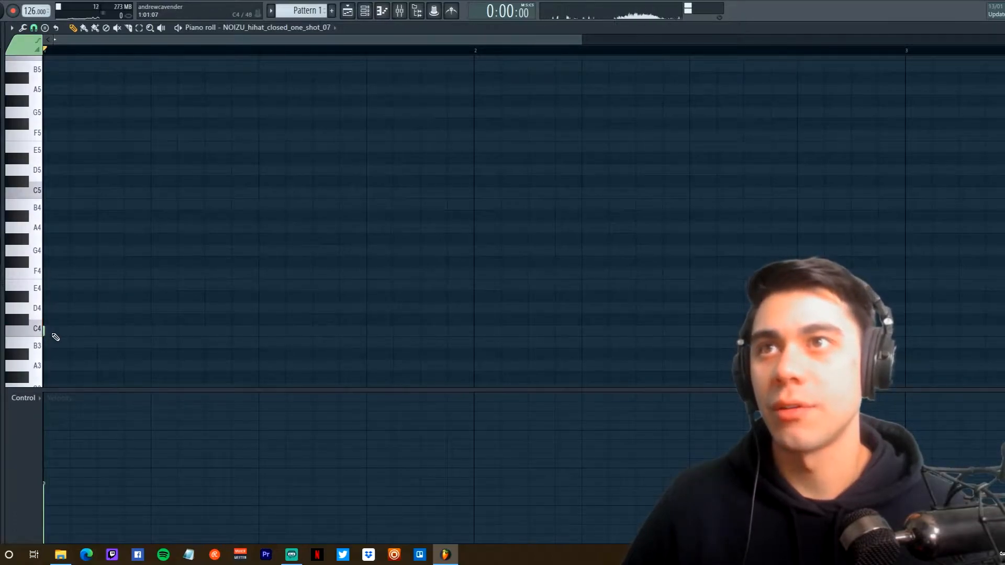
pyautogui.moveTo(46, 332); pyautogui.dragTo(92, 195)
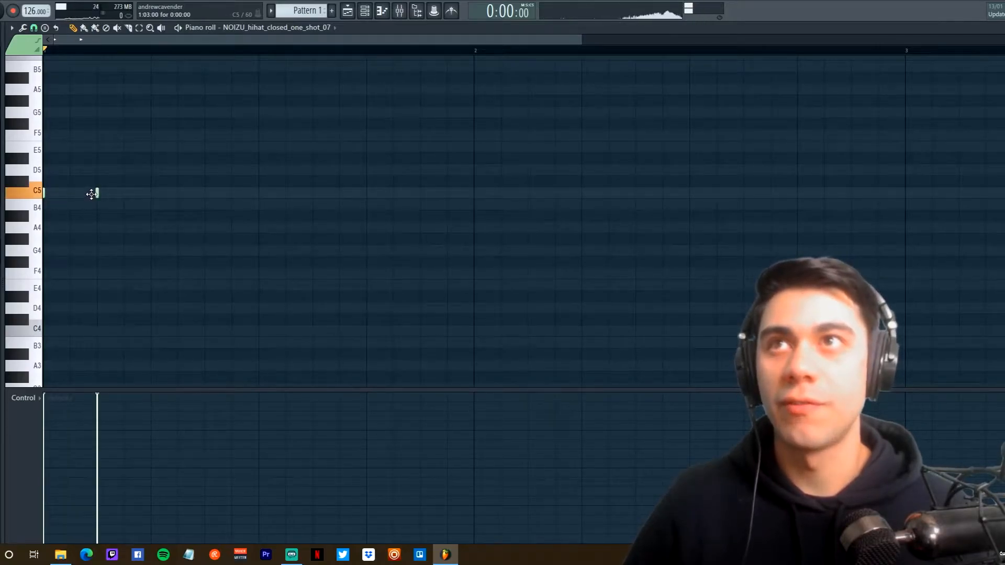
# - Show note pan in the control lane and copy the two C5 notes to form a run of four sixteenth notes
pyautogui.click(55, 399)
pyautogui.click(29, 414)
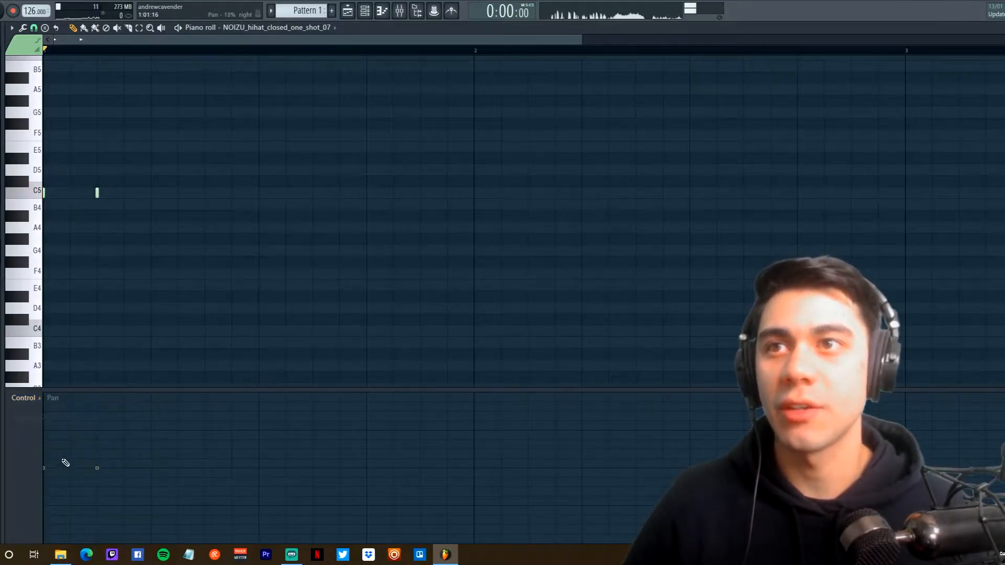
pyautogui.moveTo(118, 183); pyautogui.dragTo(44, 197)
pyautogui.moveTo(129, 198); pyautogui.dragTo(133, 198)
pyautogui.moveTo(174, 159); pyautogui.dragTo(46, 195)
# - Duplicate the four-note hi-hat group until sixteenth notes on C5 fill two bars, and play the pattern back
pyautogui.hotkey('ctrl', 'b')
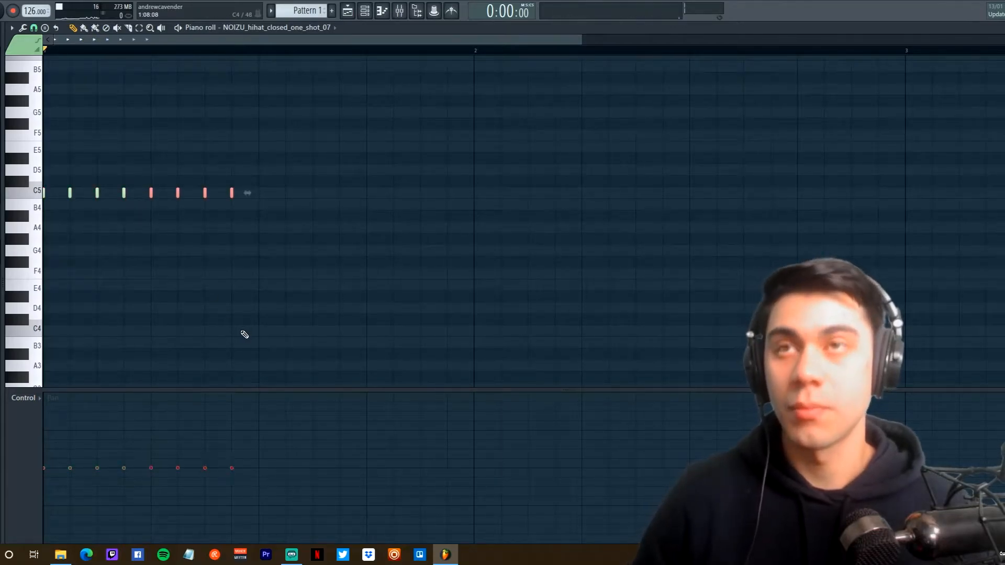
pyautogui.hotkey('ctrl', 'b')
pyautogui.hotkey('ctrl', 'b')
pyautogui.hotkey('ctrl', 'b')
pyautogui.hotkey('ctrl', 'b')
pyautogui.hotkey('ctrl', 'b')
pyautogui.hotkey('ctrl', 'b')
pyautogui.hotkey('ctrl', 'd')
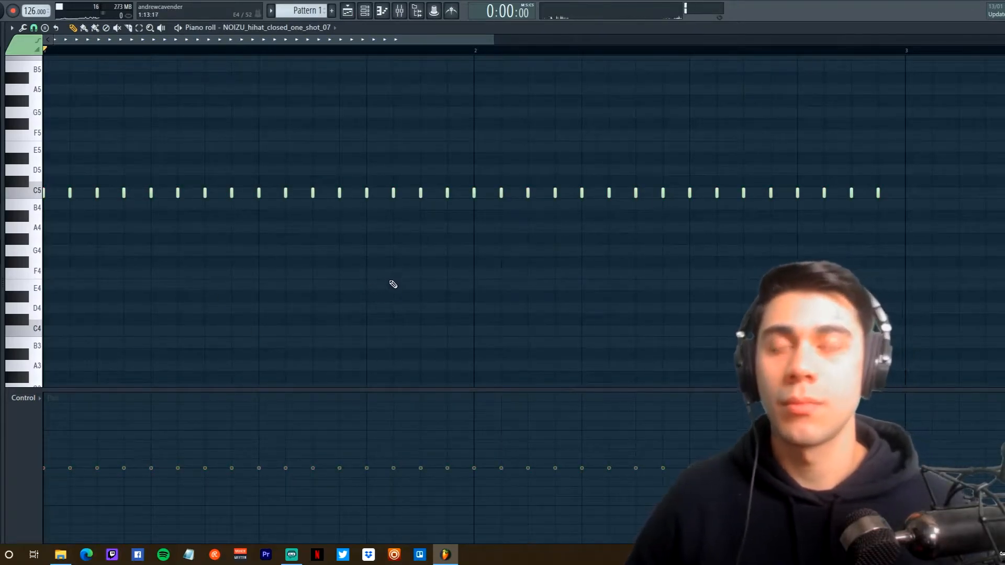
pyautogui.press('space')
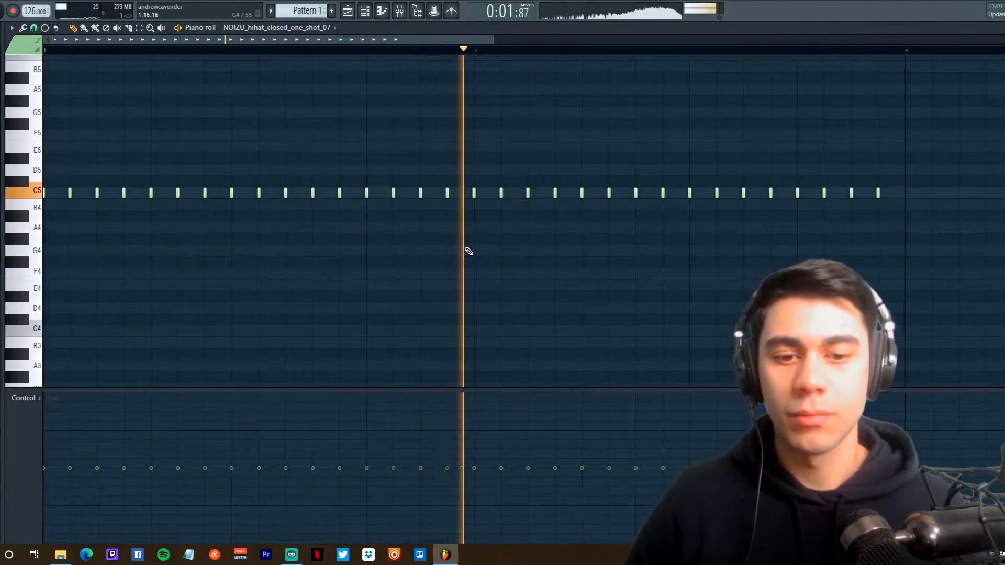
pyautogui.press('space')
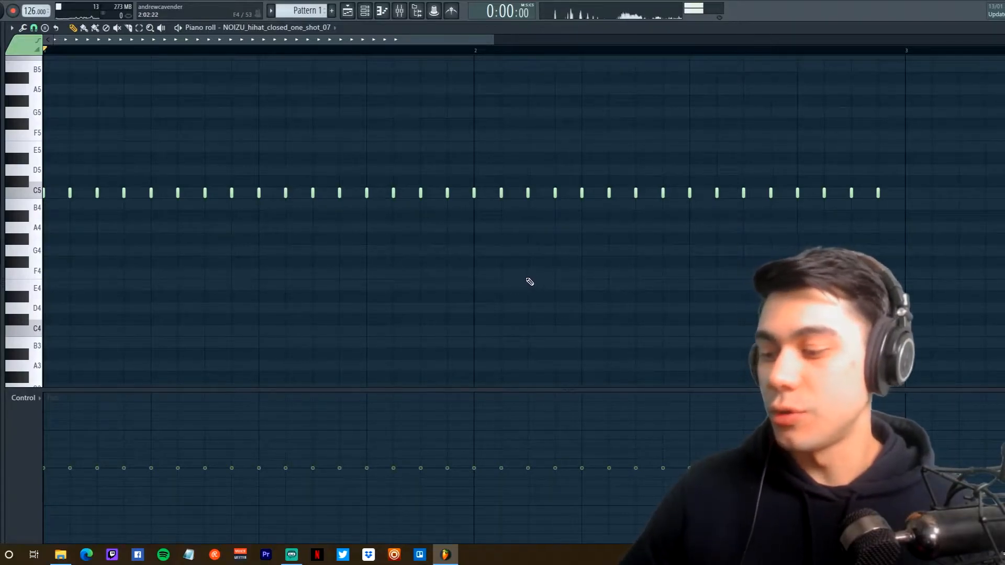
# - Quantize all the hi-hat notes with the 16_chemical 2 groove template
pyautogui.moveTo(901, 220); pyautogui.dragTo(42, 119)
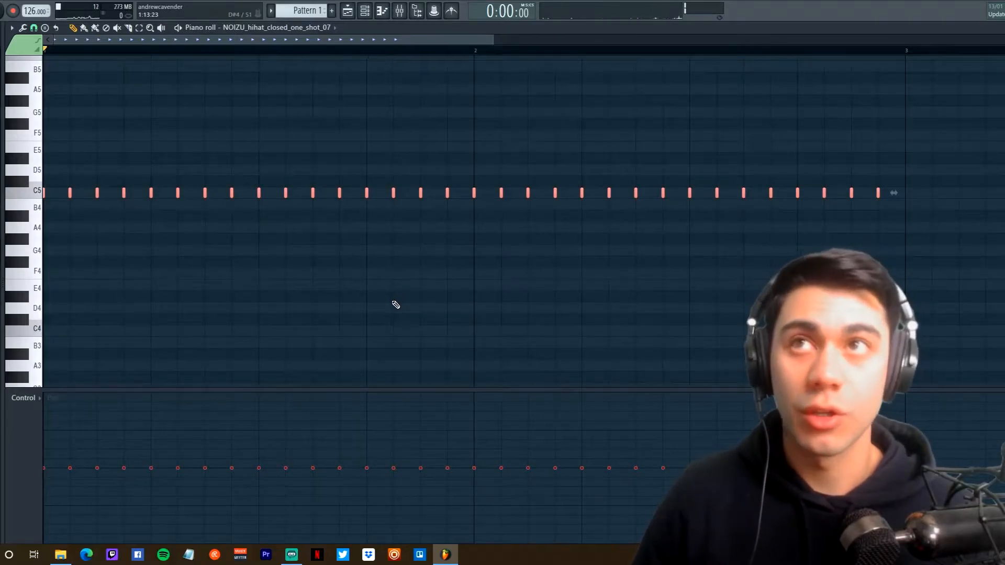
pyautogui.hotkey('alt', 'q')
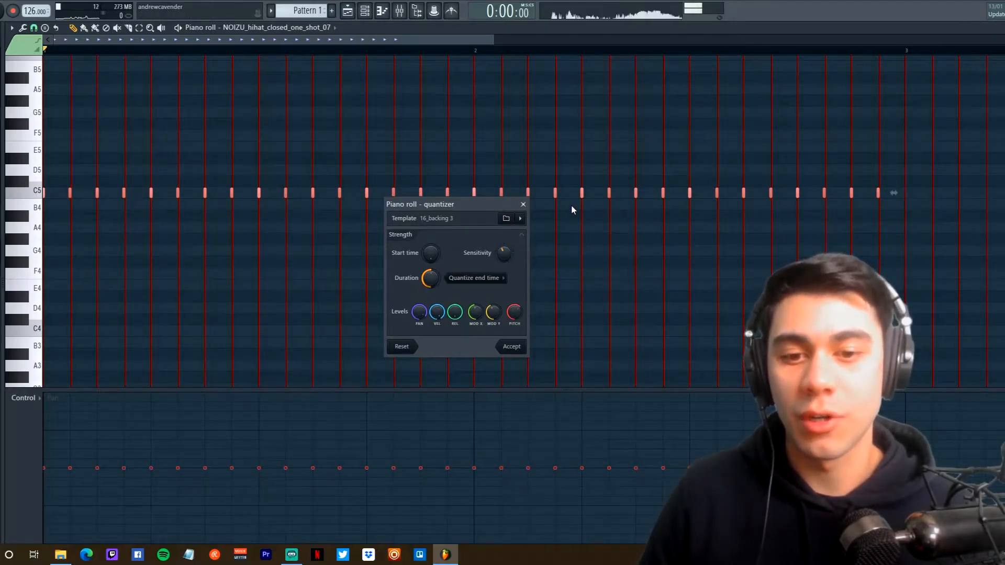
pyautogui.click(506, 220)
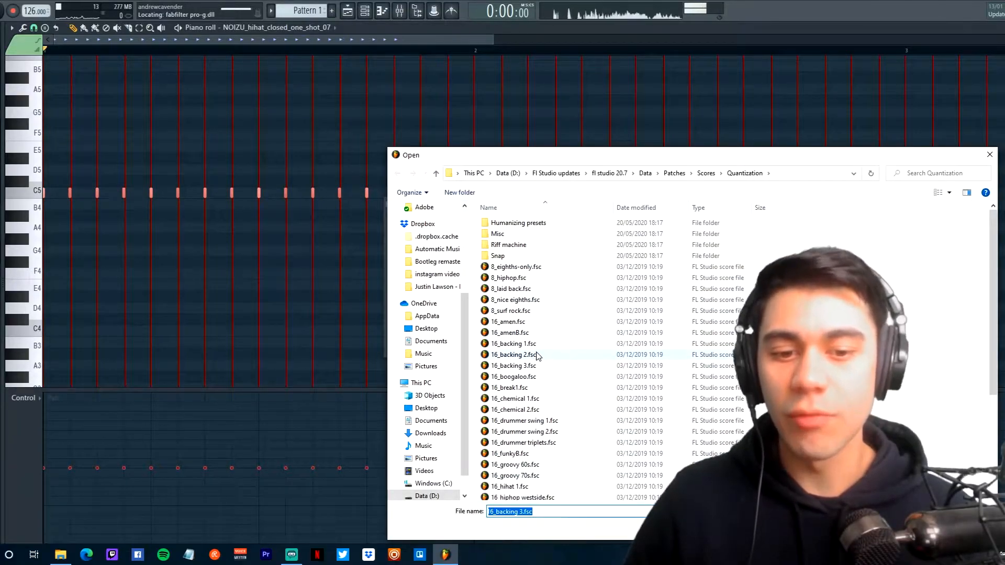
pyautogui.scroll(-3, 534, 367)
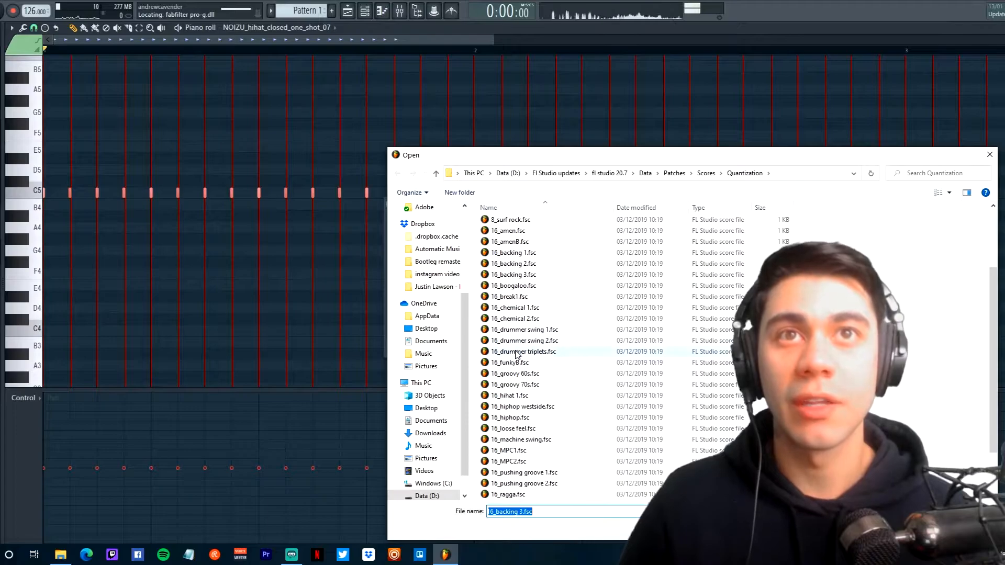
pyautogui.click(509, 319)
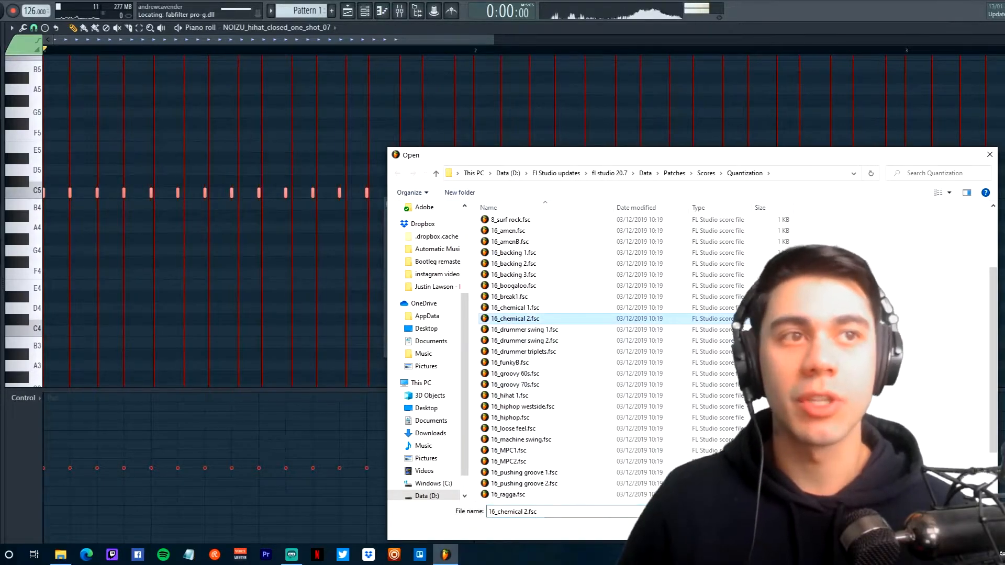
pyautogui.press('Return')
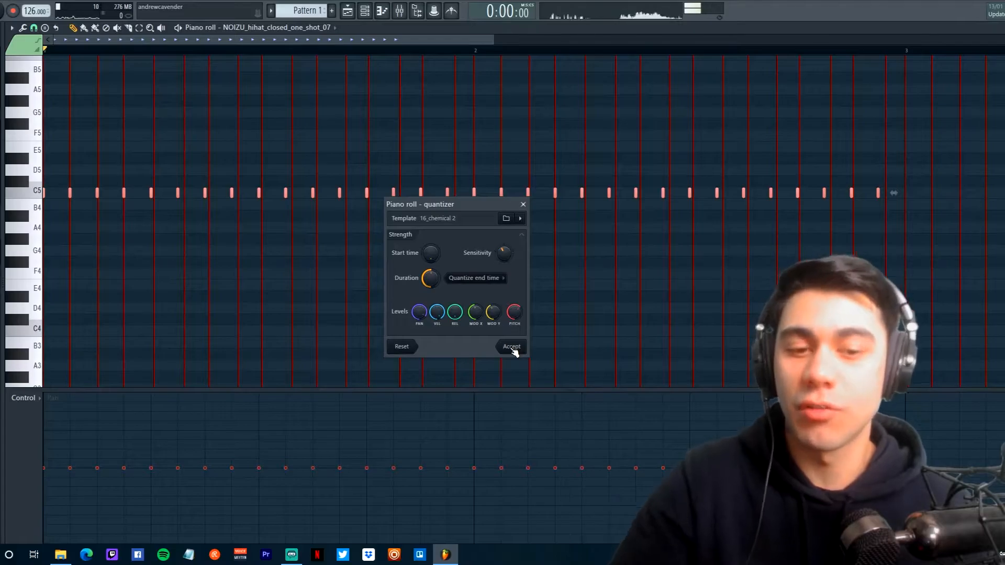
pyautogui.click(512, 349)
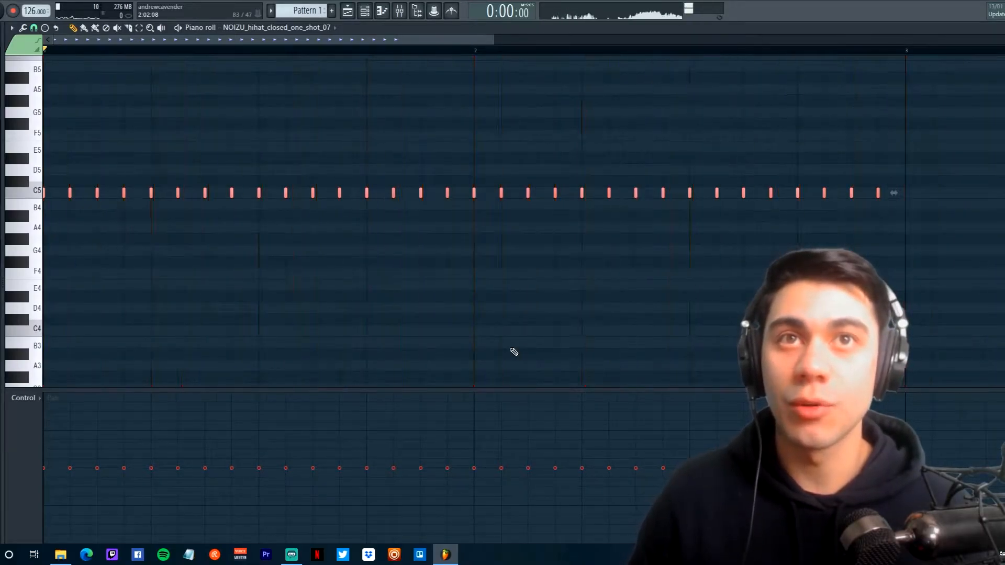
# - Show note velocity in the control lane and listen to the quantized hi-hat pattern
pyautogui.click(26, 406)
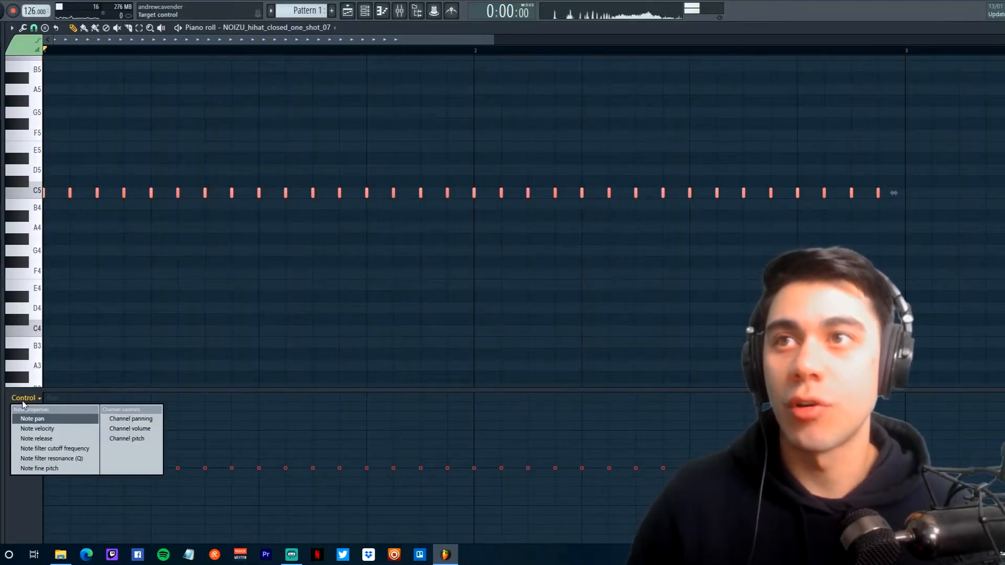
pyautogui.click(35, 430)
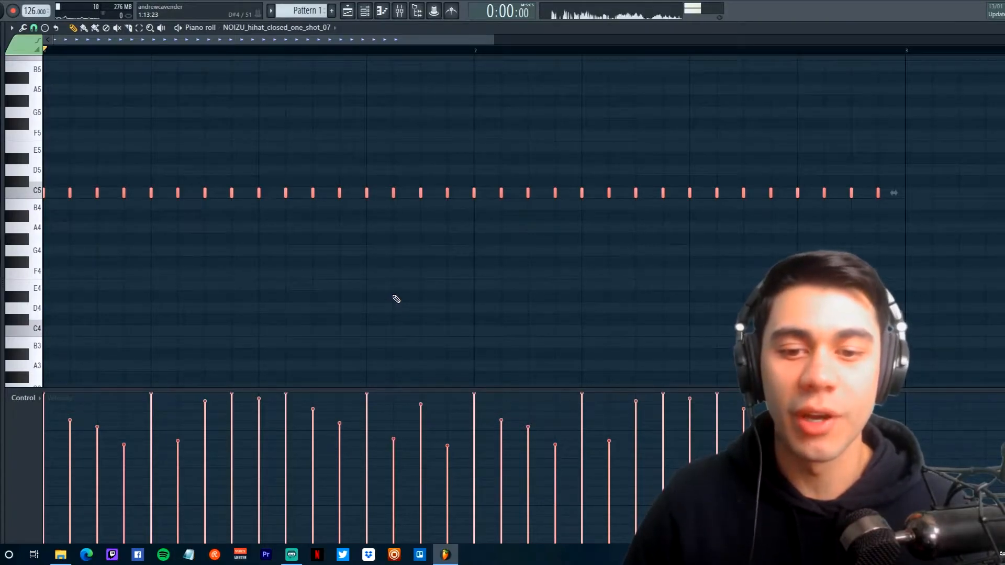
pyautogui.press('space')
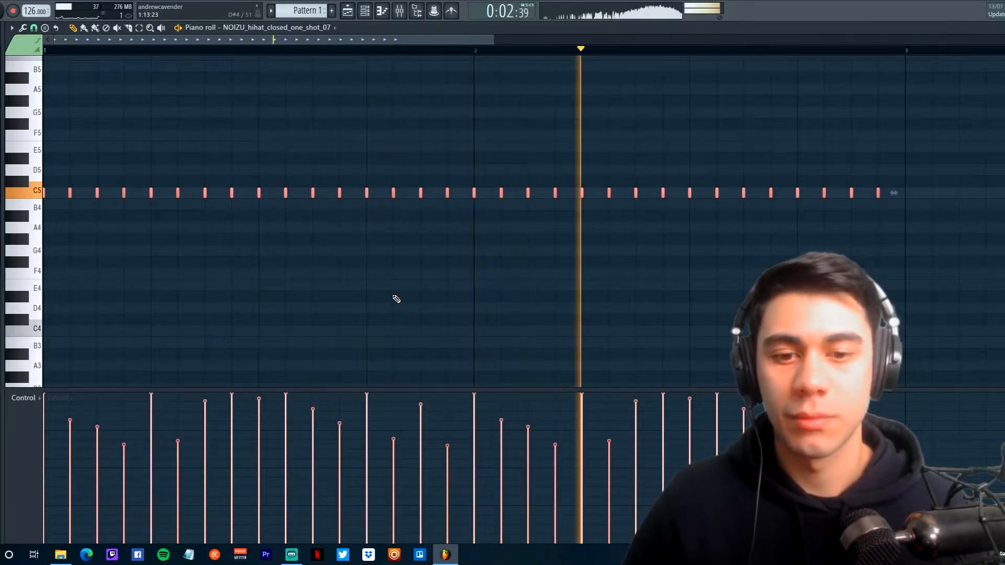
pyautogui.press('space')
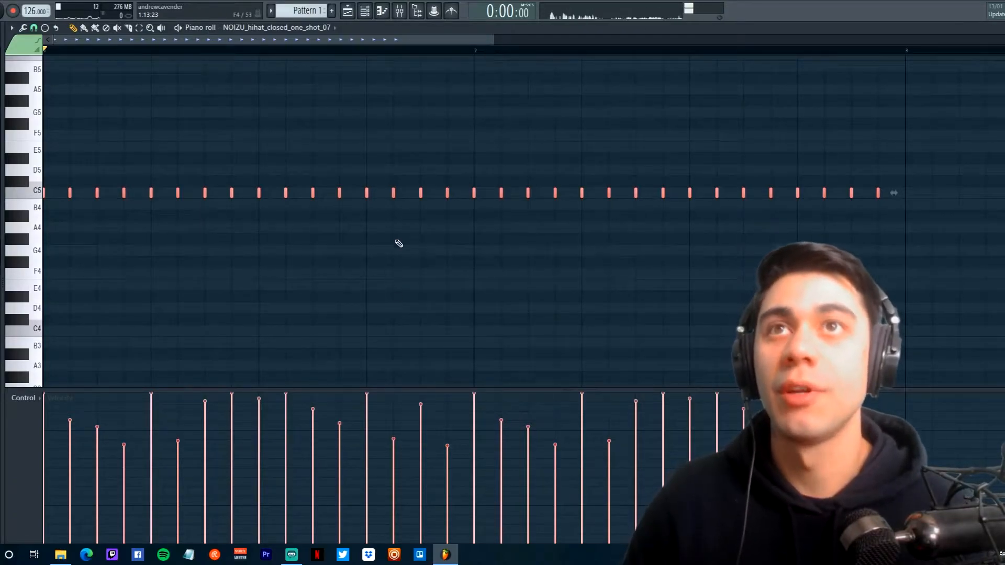
# - Replace the hi-hat sampler channel with the Serum_x64 synth
pyautogui.click(382, 11)
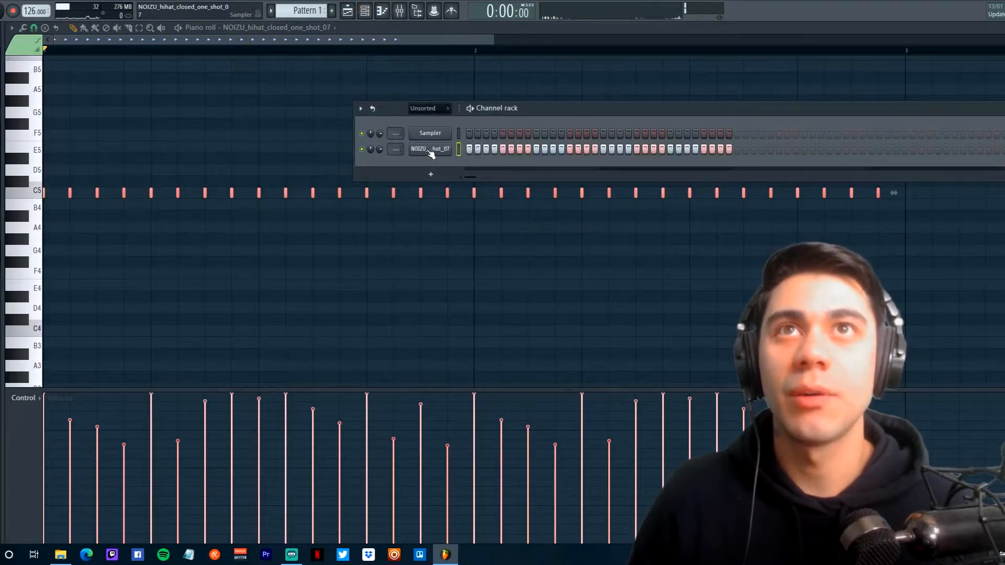
pyautogui.rightClick(436, 151)
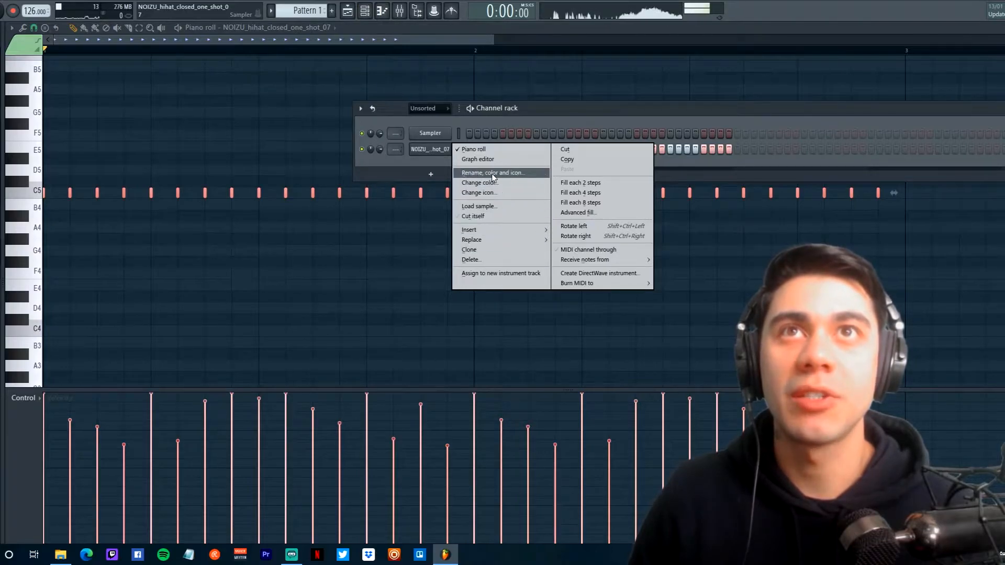
pyautogui.click(474, 242)
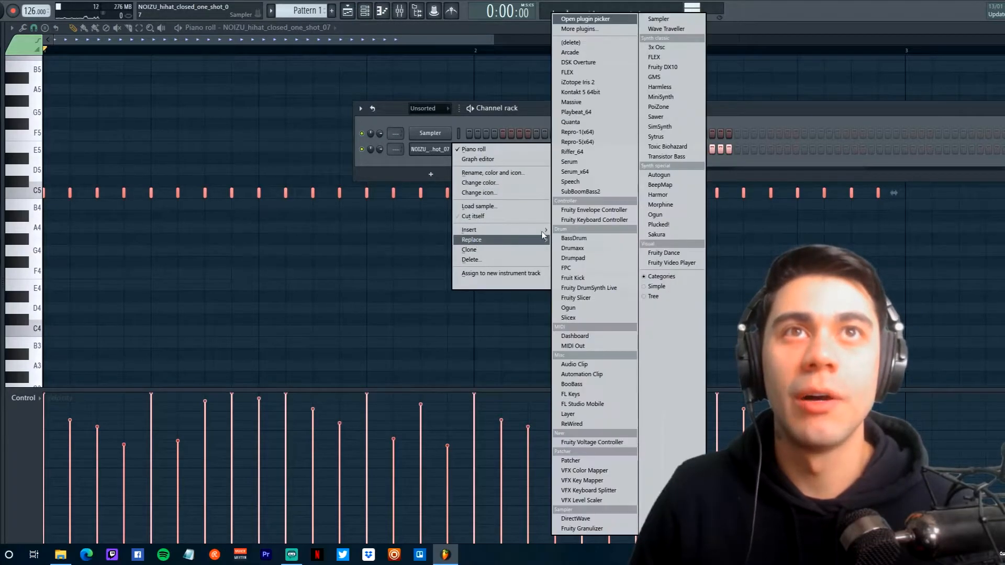
pyautogui.click(577, 173)
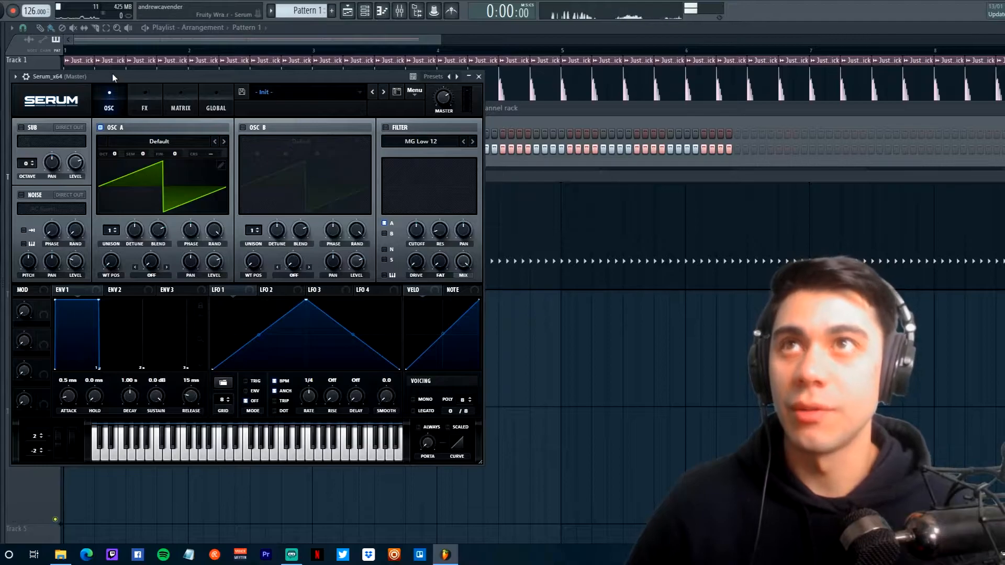
# - Enable Serum's MG Low 12 filter, modulate its cutoff with note velocity at a base cutoff of 8 Hz, and audition the pattern
pyautogui.press('d')
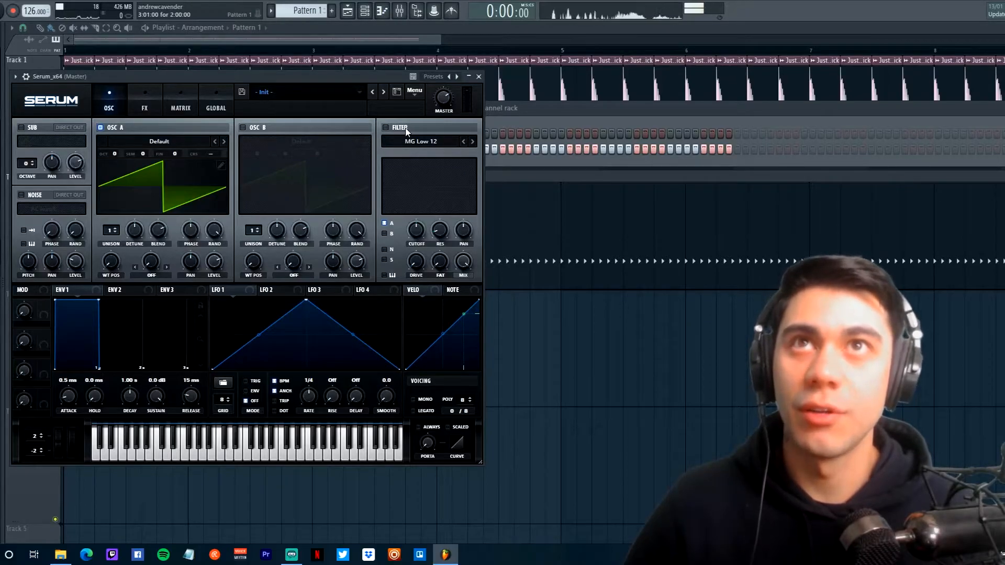
pyautogui.click(386, 128)
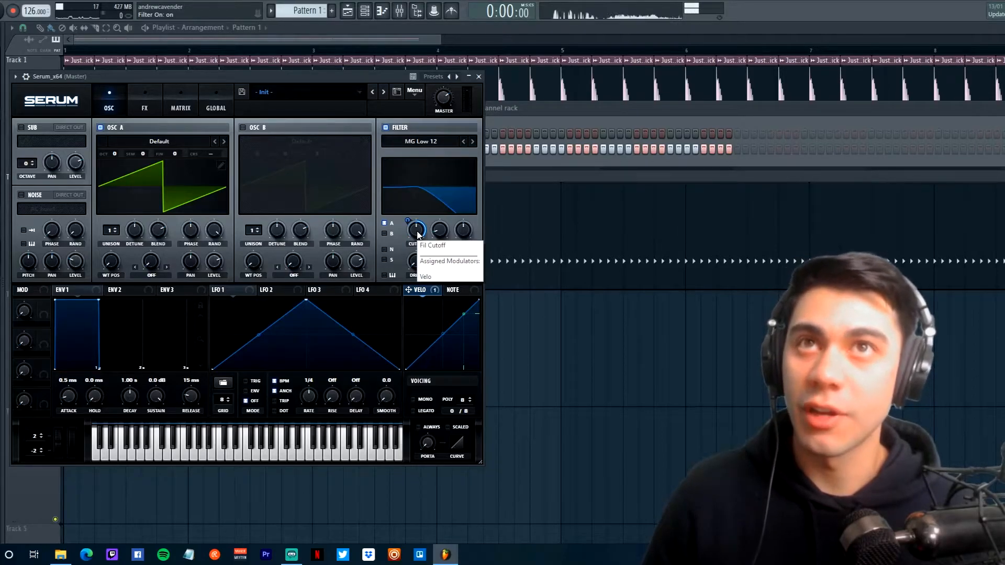
pyautogui.moveTo(418, 234); pyautogui.dragTo(405, 259)
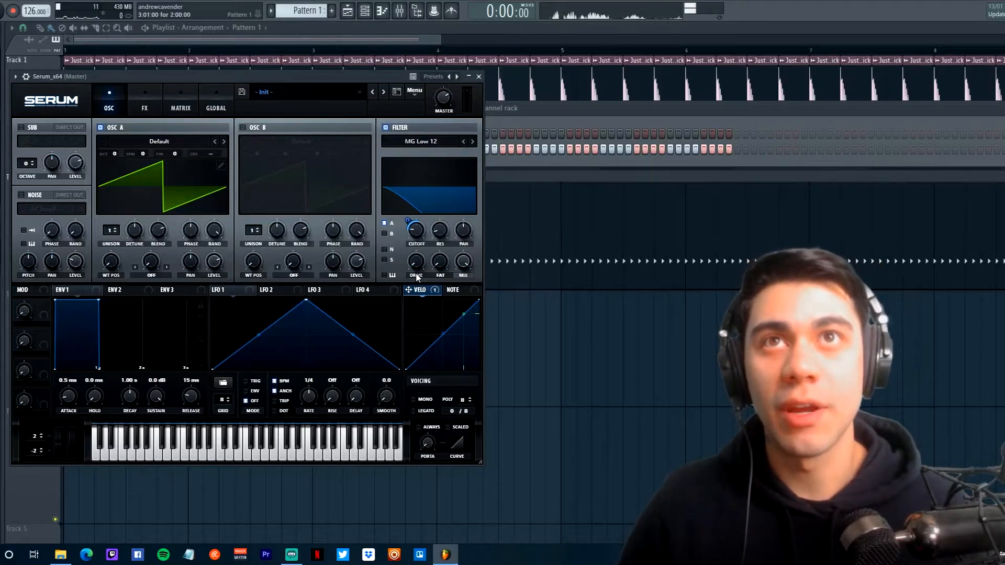
pyautogui.moveTo(417, 234); pyautogui.dragTo(423, 285)
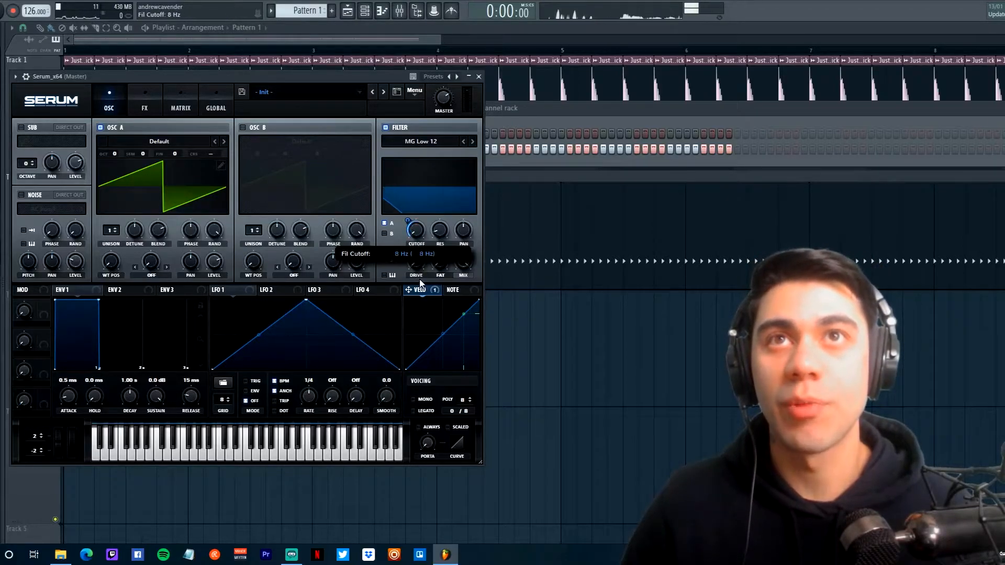
pyautogui.moveTo(408, 220); pyautogui.dragTo(403, 190)
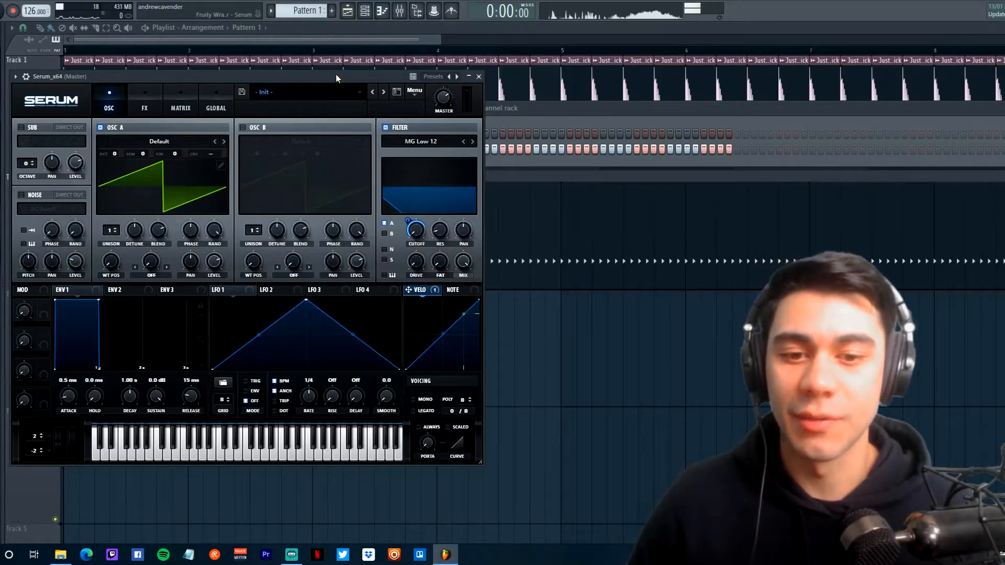
pyautogui.press('space')
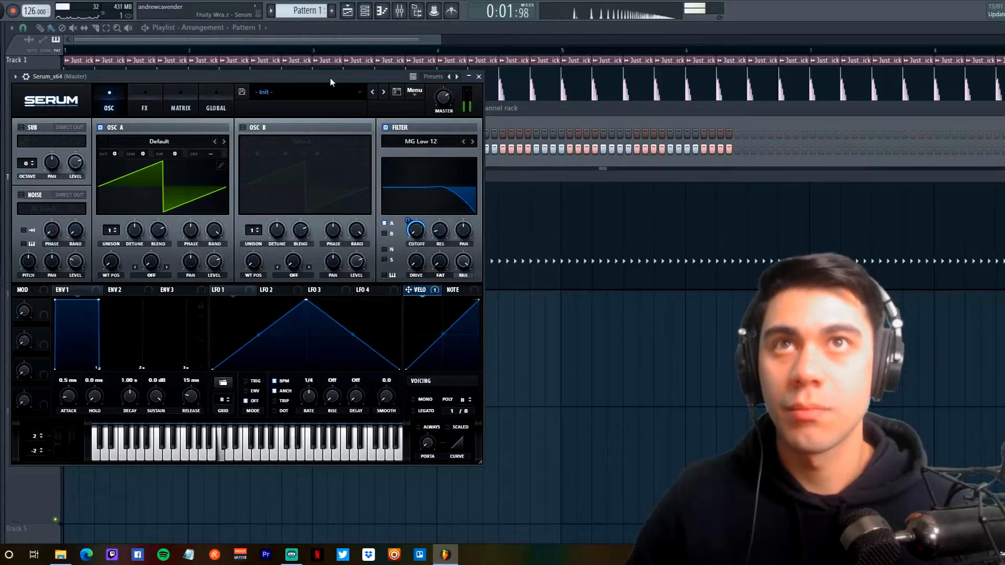
pyautogui.press('space')
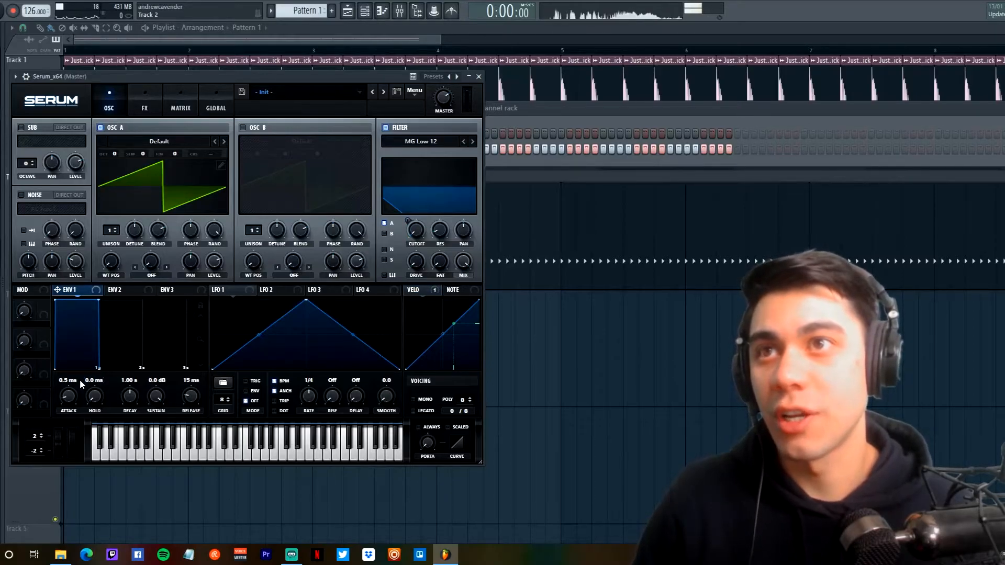
# - Set Env 1's sustain to -oo dB, route Env 1 to the filter cutoff with an amount of 53, and audition the result
pyautogui.moveTo(159, 401); pyautogui.dragTo(151, 450)
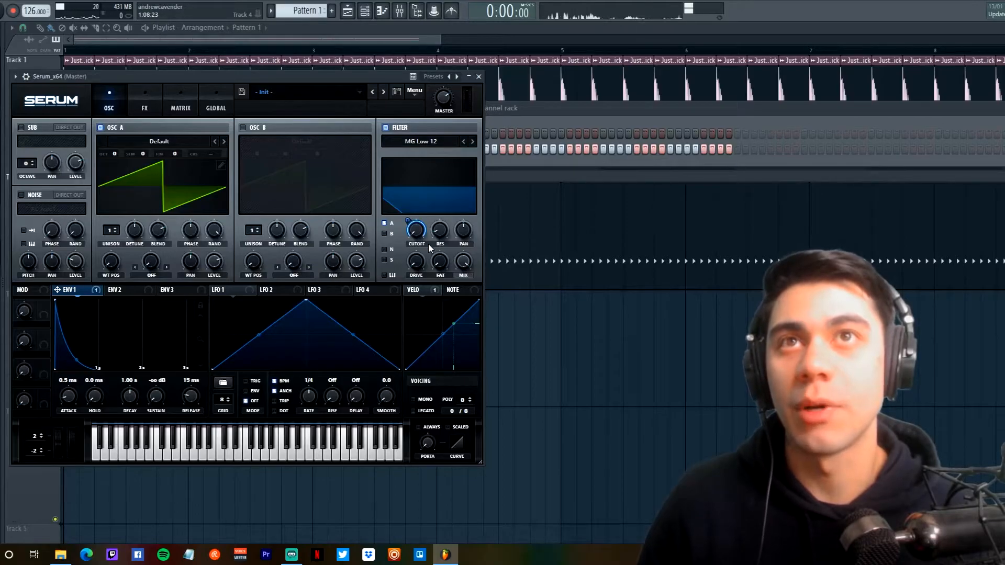
pyautogui.moveTo(408, 221); pyautogui.dragTo(407, 226)
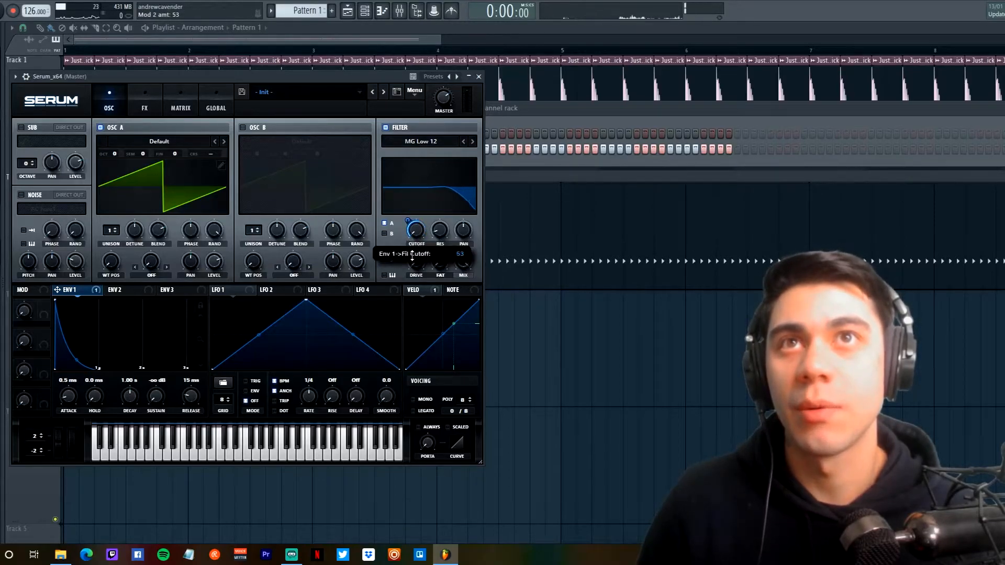
pyautogui.press('space')
pyautogui.click(584, 358)
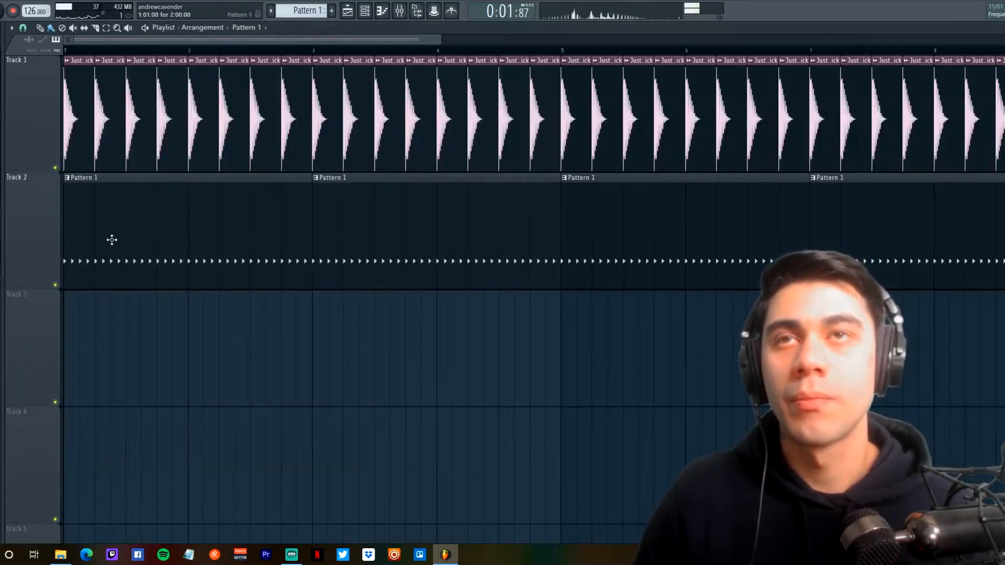
# - Raise the beat-three note of each bar to C#5 and bar 1's last two notes to E5 in Pattern 1, and audition it
pyautogui.doubleClick(141, 220)
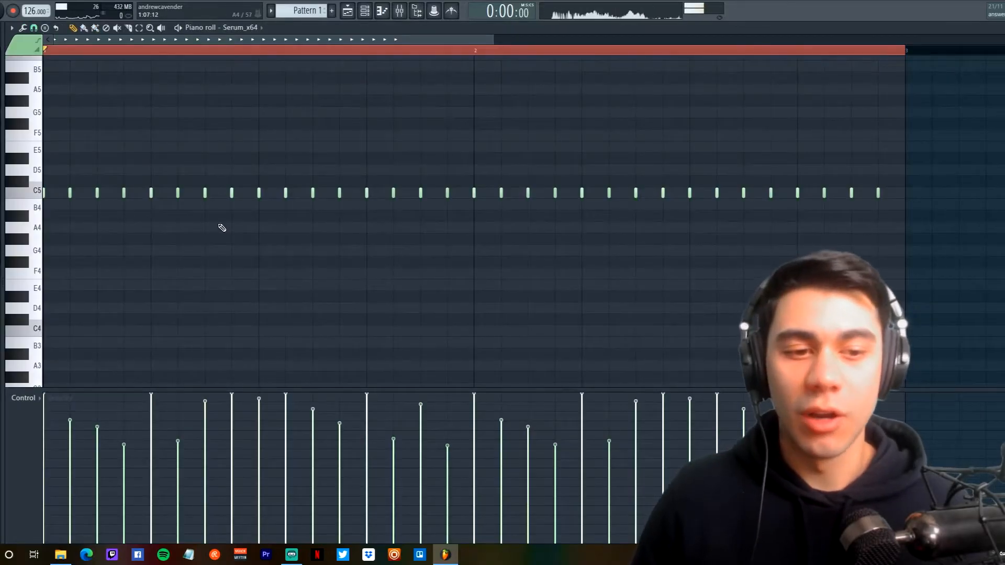
pyautogui.moveTo(939, 205); pyautogui.dragTo(45, 132)
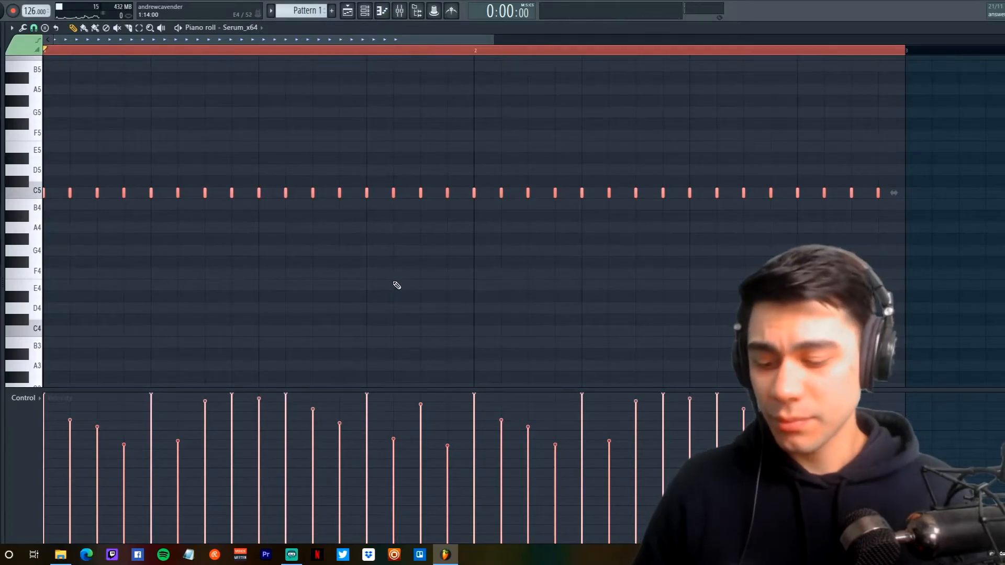
pyautogui.click(405, 206)
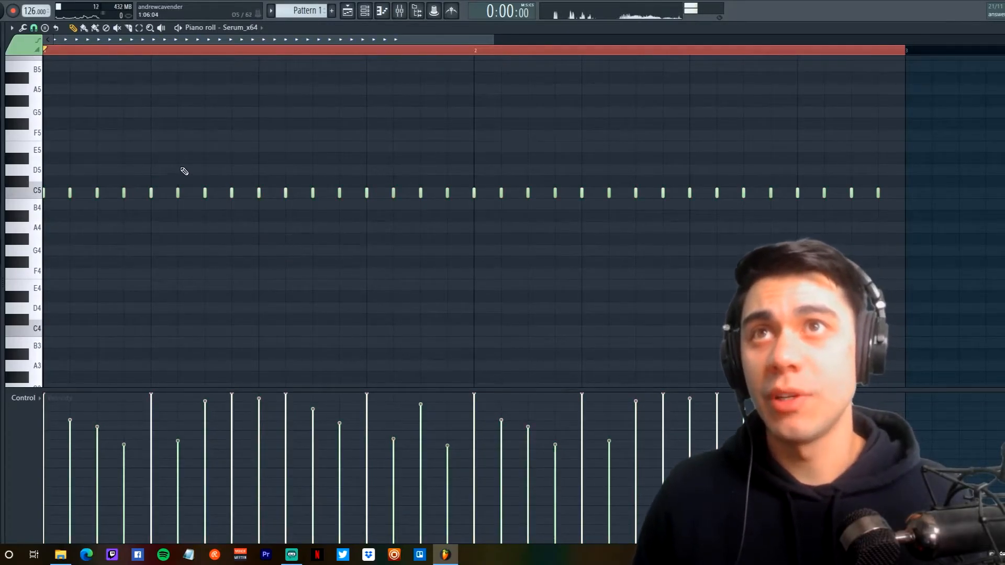
pyautogui.moveTo(258, 193); pyautogui.dragTo(258, 181)
pyautogui.moveTo(690, 193); pyautogui.dragTo(689, 181)
pyautogui.moveTo(412, 179); pyautogui.dragTo(424, 148)
pyautogui.click(511, 306)
pyautogui.press('space')
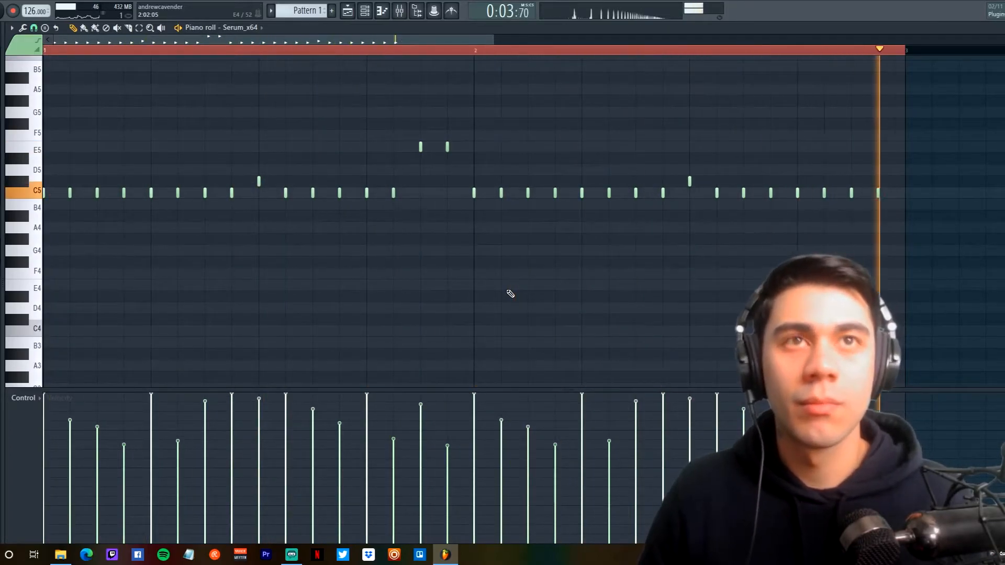
# - Stop playback, look at the Serum_x64 synth's current settings, and return to the pattern's piano roll
pyautogui.click(368, 14)
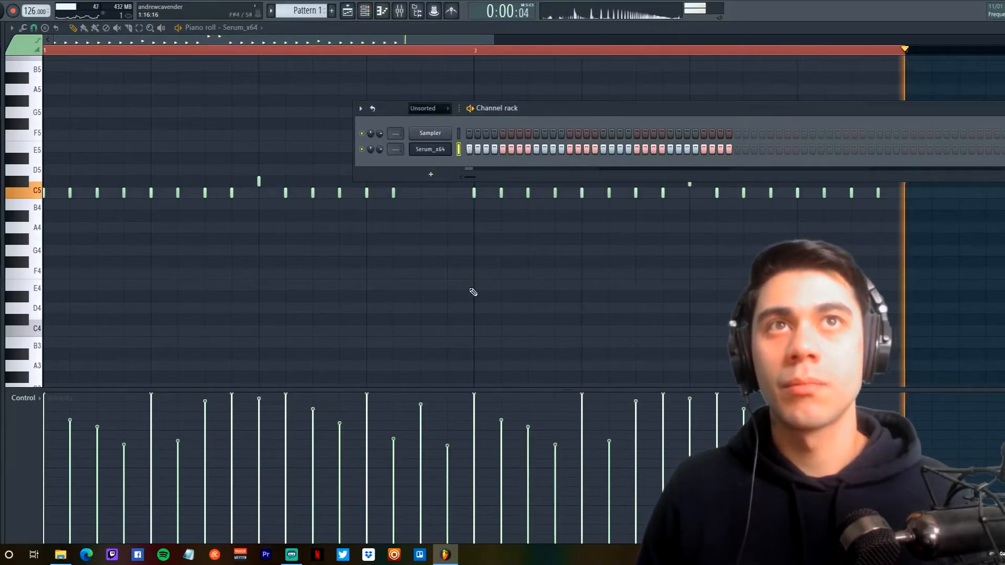
pyautogui.press('space')
pyautogui.click(437, 151)
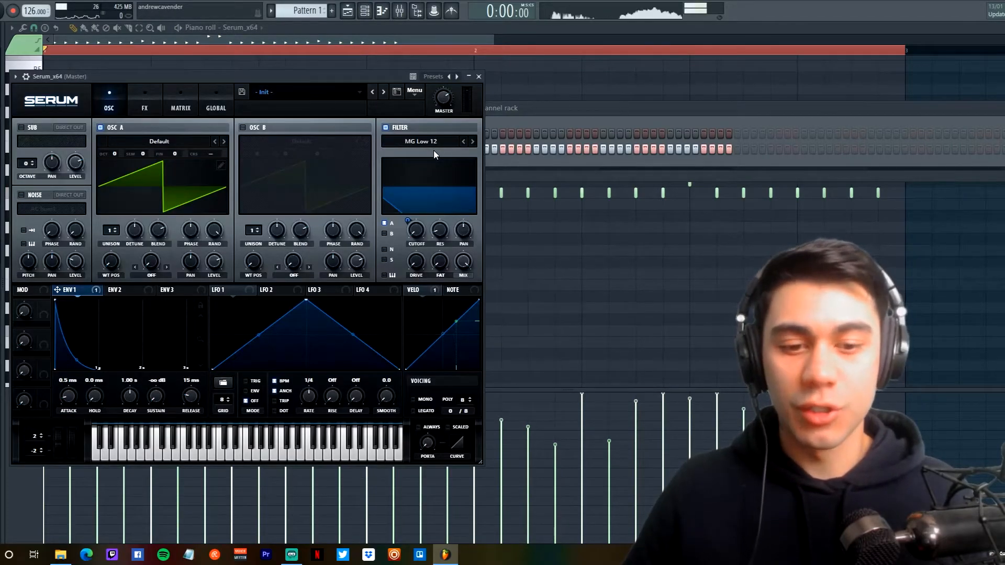
pyautogui.click(543, 257)
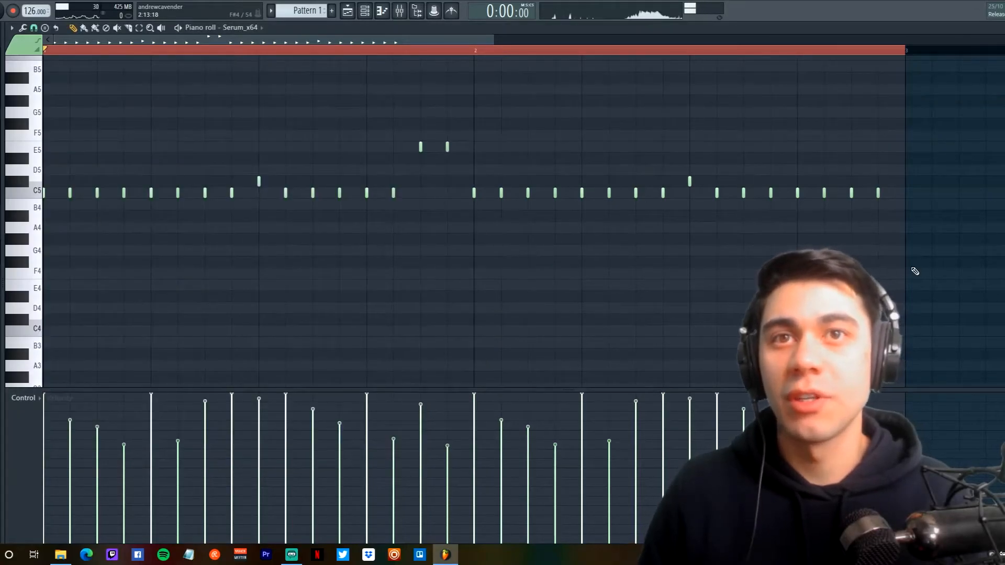
# - Quantize all the notes with the 8_surf rock template, leaving start times unaffected, and audition the new velocity groove
pyautogui.moveTo(934, 269); pyautogui.dragTo(44, 73)
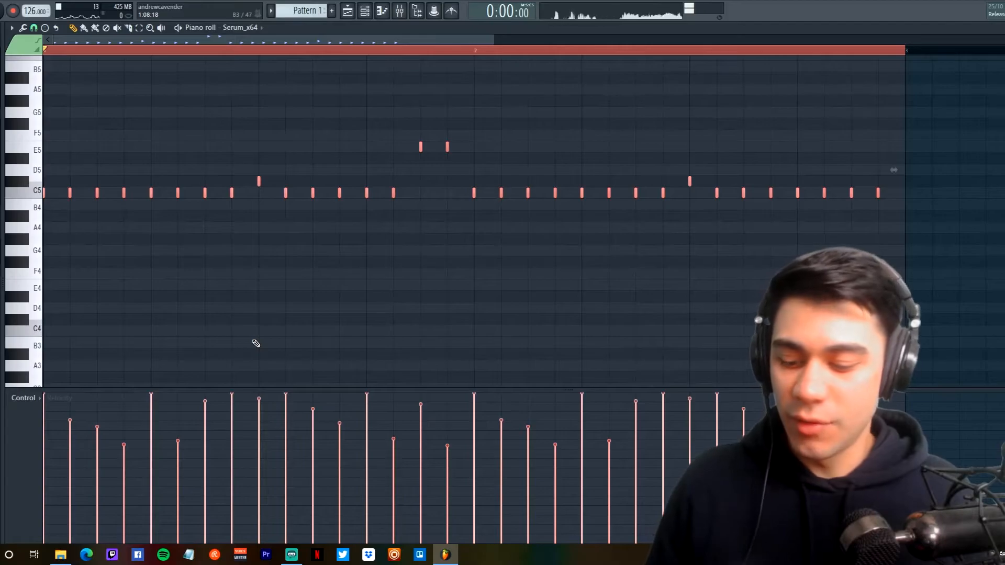
pyautogui.hotkey('alt', 'q')
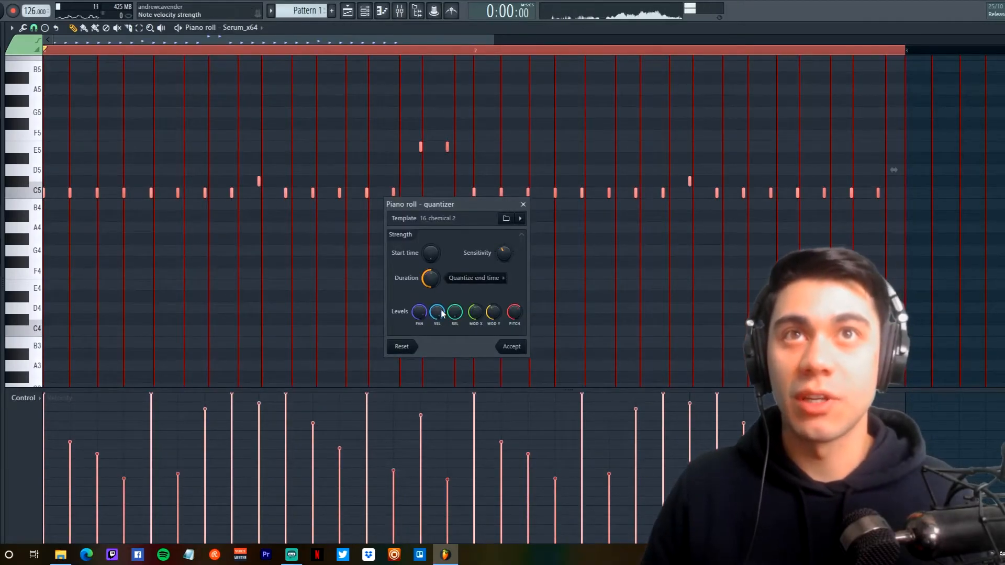
pyautogui.click(505, 218)
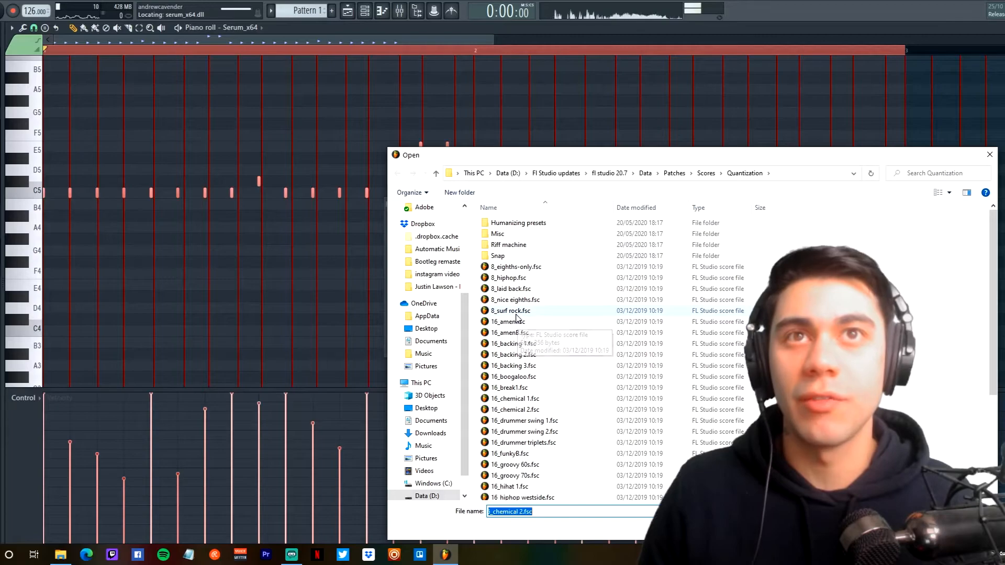
pyautogui.click(515, 312)
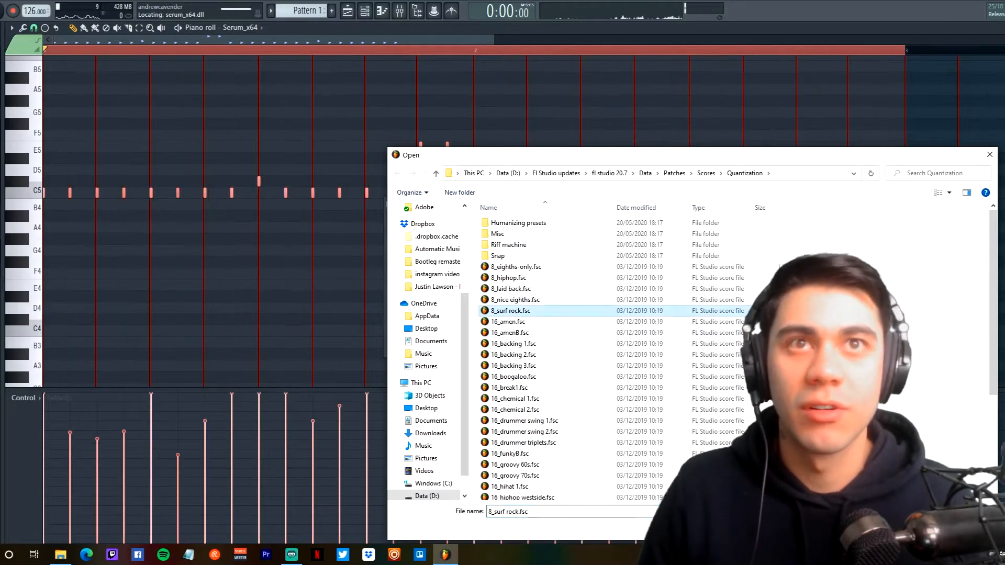
pyautogui.doubleClick(516, 311)
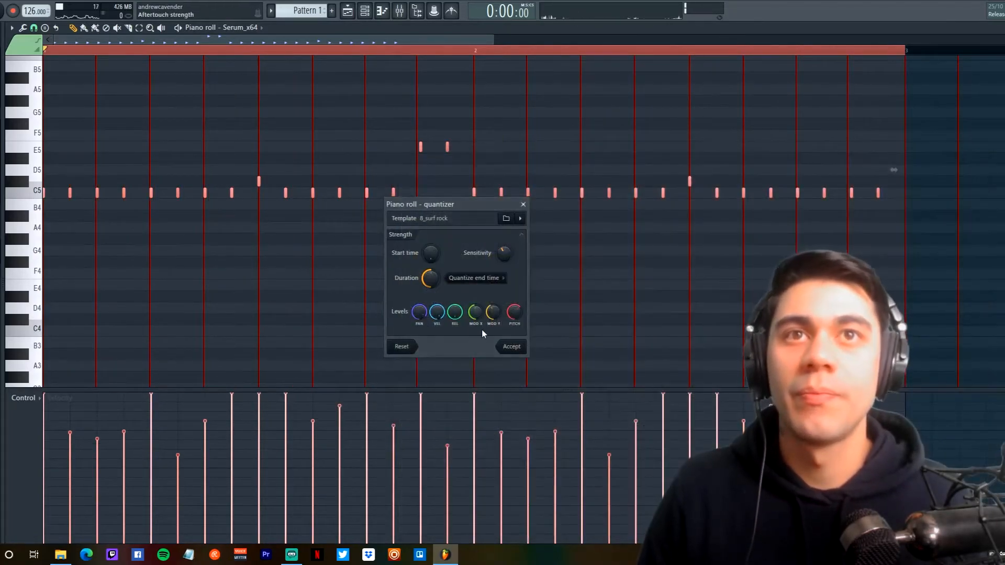
pyautogui.click(512, 346)
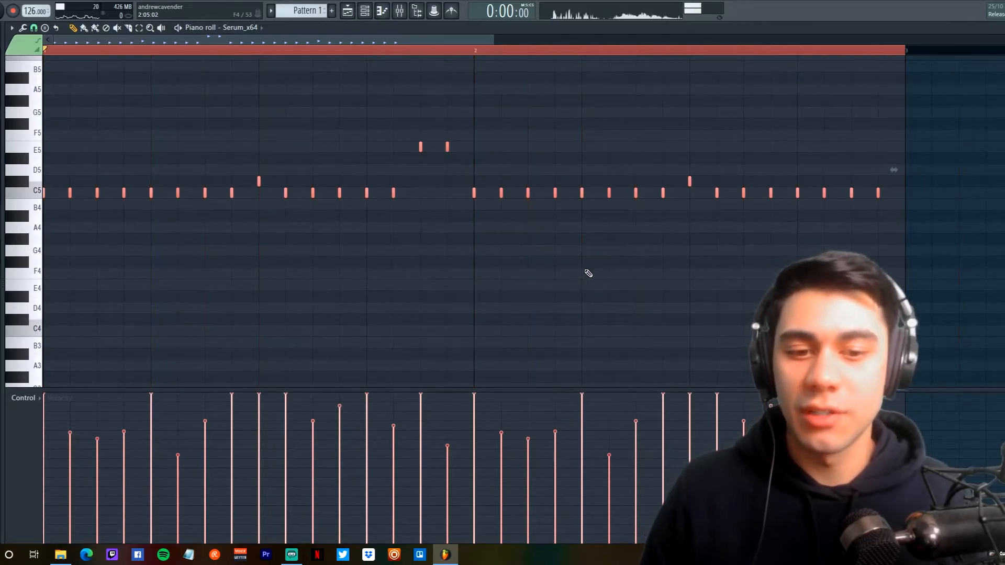
pyautogui.press('space')
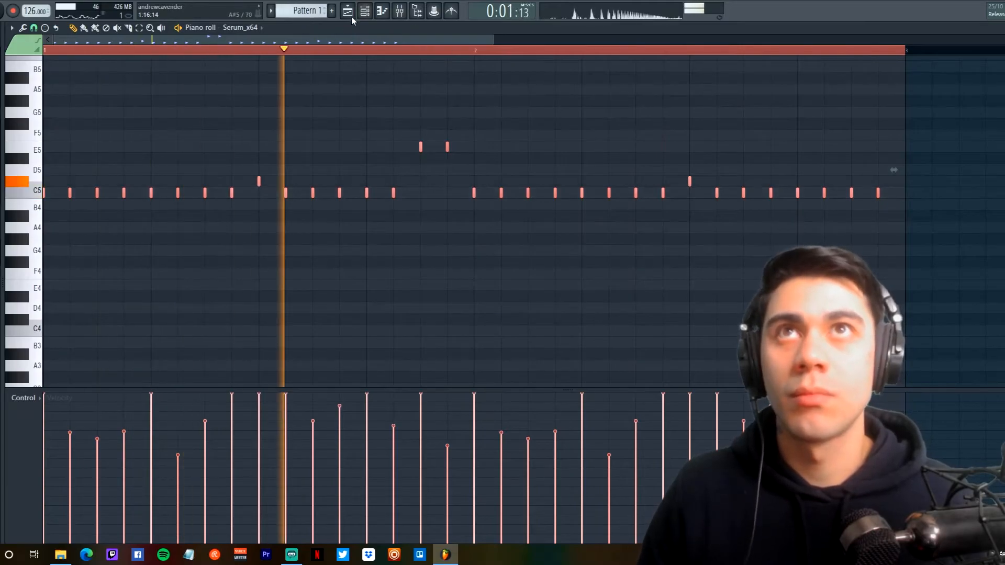
# - Set Serum's oscillator A to 9 unison voices with 0.14 detune, and shorten Env 1's decay to 217 ms
pyautogui.press('F6')
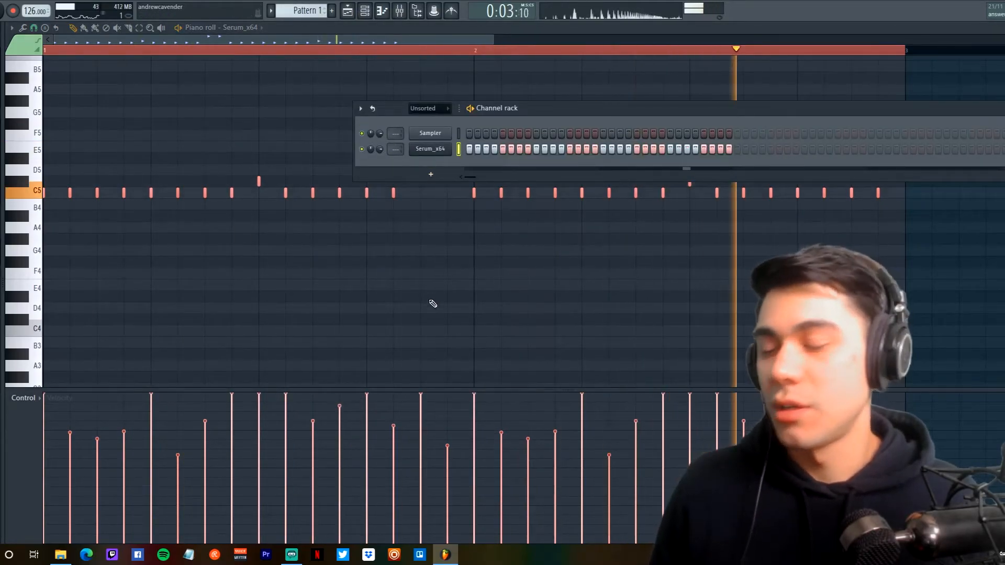
pyautogui.click(439, 149)
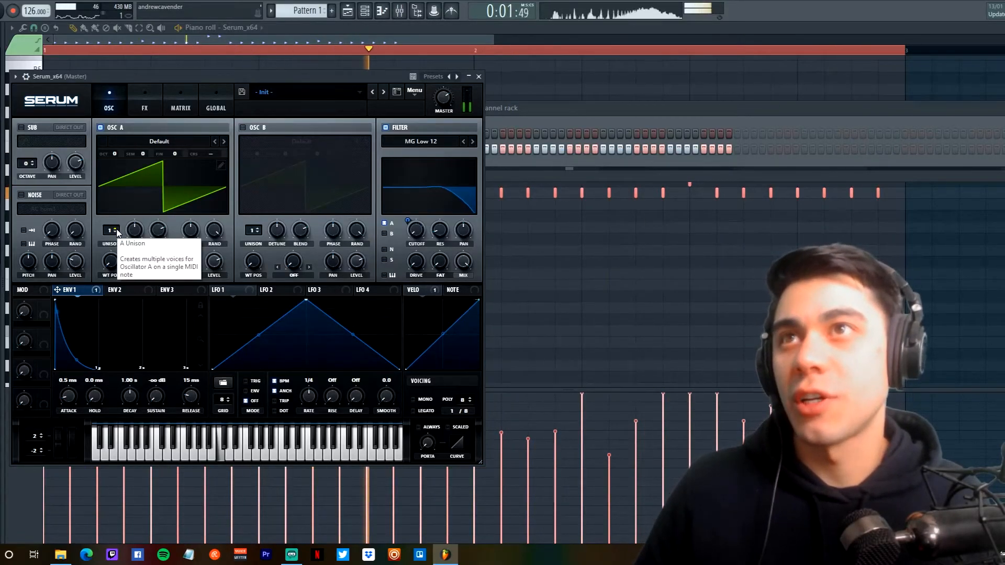
pyautogui.scroll(8, 114, 233)
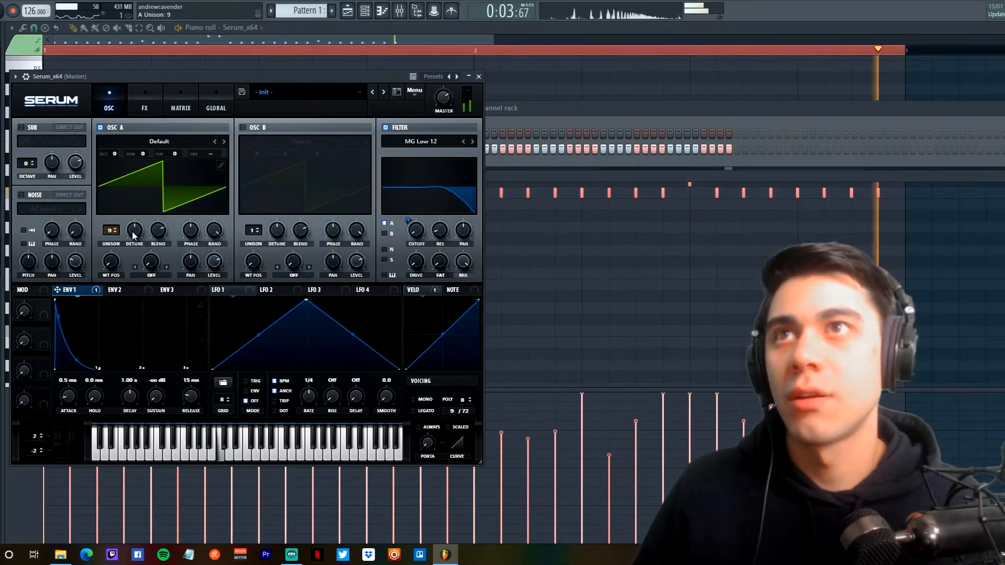
pyautogui.scroll(-8, 131, 244)
pyautogui.scroll(-3, 131, 244)
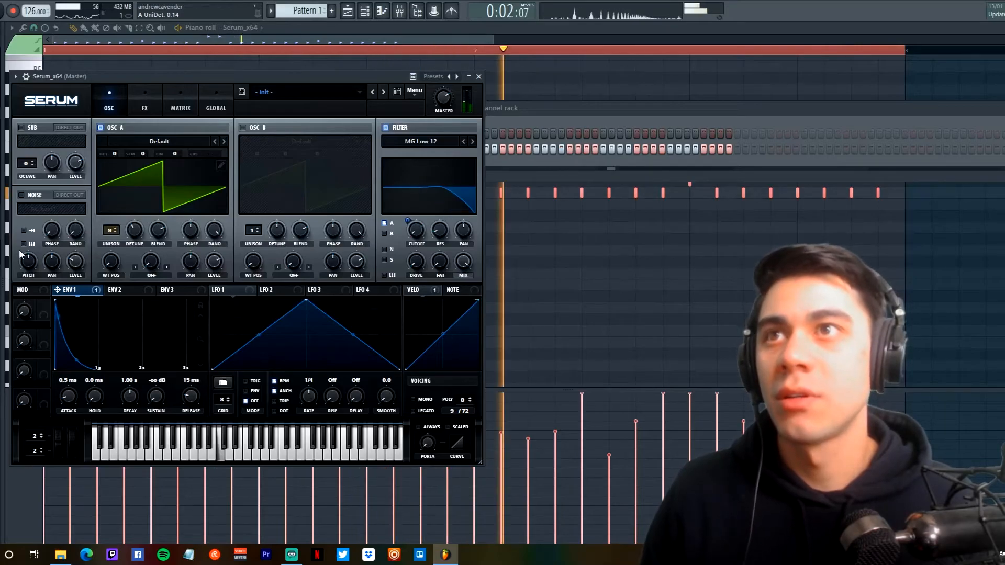
pyautogui.moveTo(130, 397); pyautogui.dragTo(132, 419)
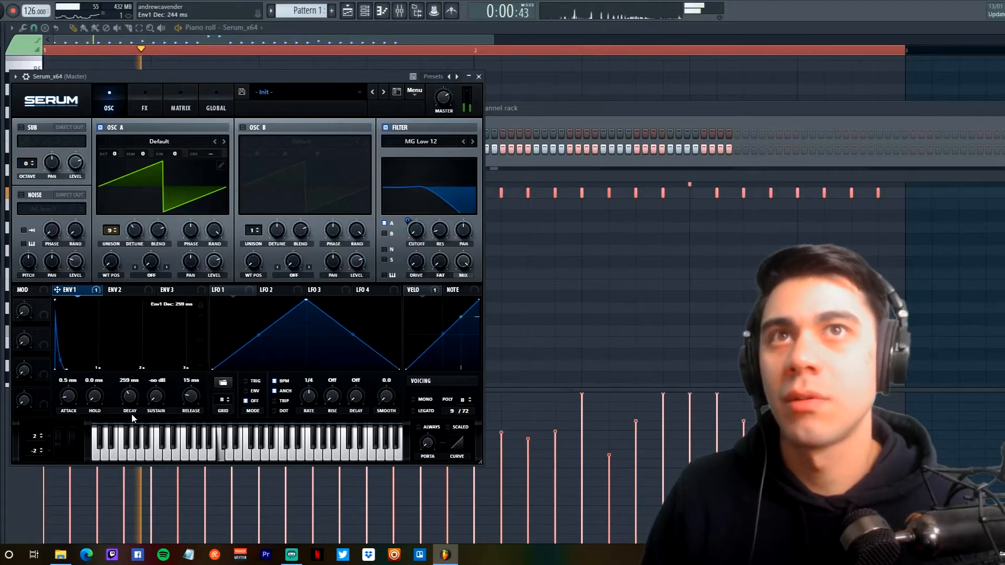
# - Add Tube distortion at 73% drive and a Hall reverb at 34% mix in Serum, and stop playback
pyautogui.click(142, 100)
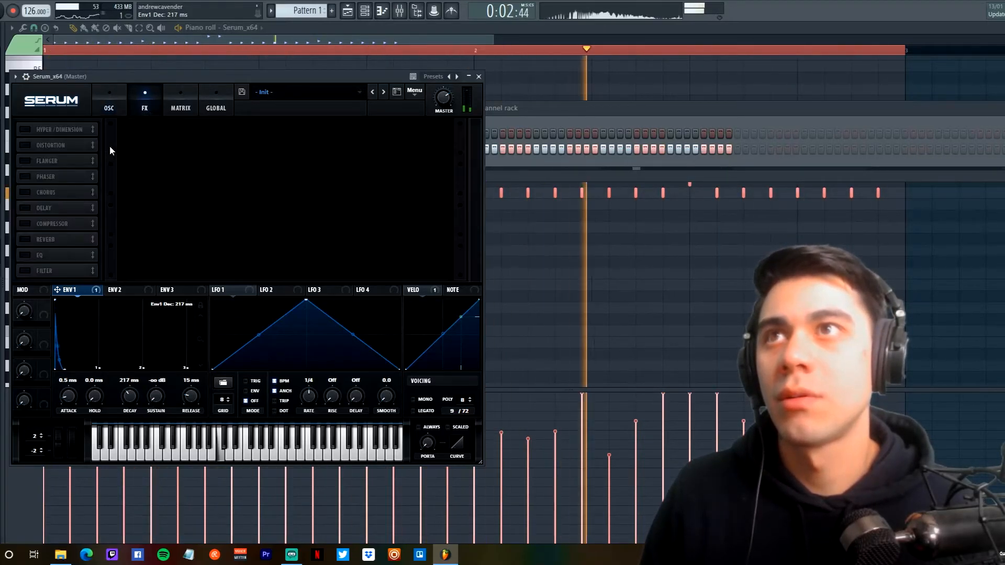
pyautogui.click(23, 145)
pyautogui.moveTo(358, 136); pyautogui.dragTo(360, 58)
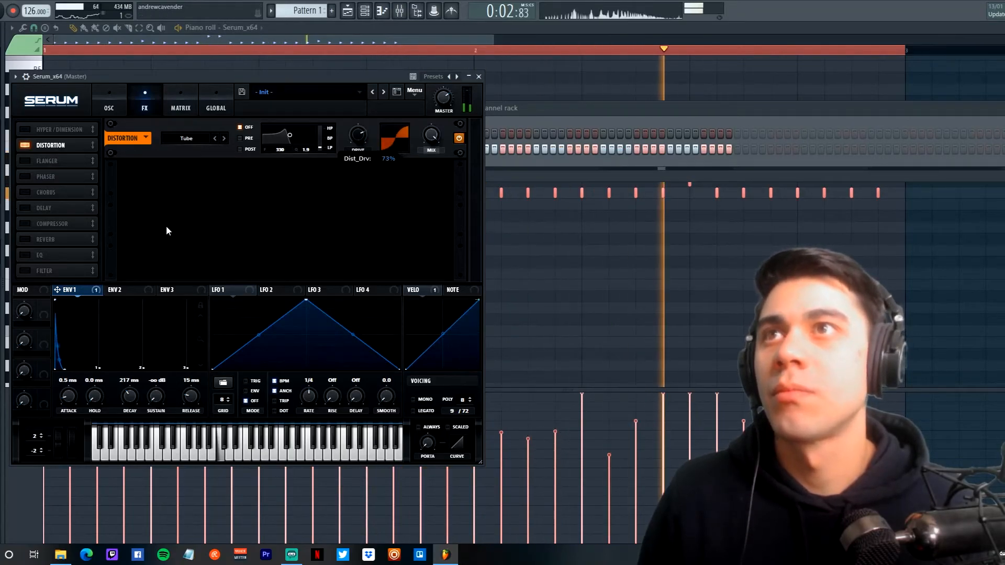
pyautogui.click(24, 239)
pyautogui.moveTo(436, 176)
pyautogui.mouseDown()
pyautogui.moveTo(433, 155)
pyautogui.moveTo(430, 180)
pyautogui.mouseUp()
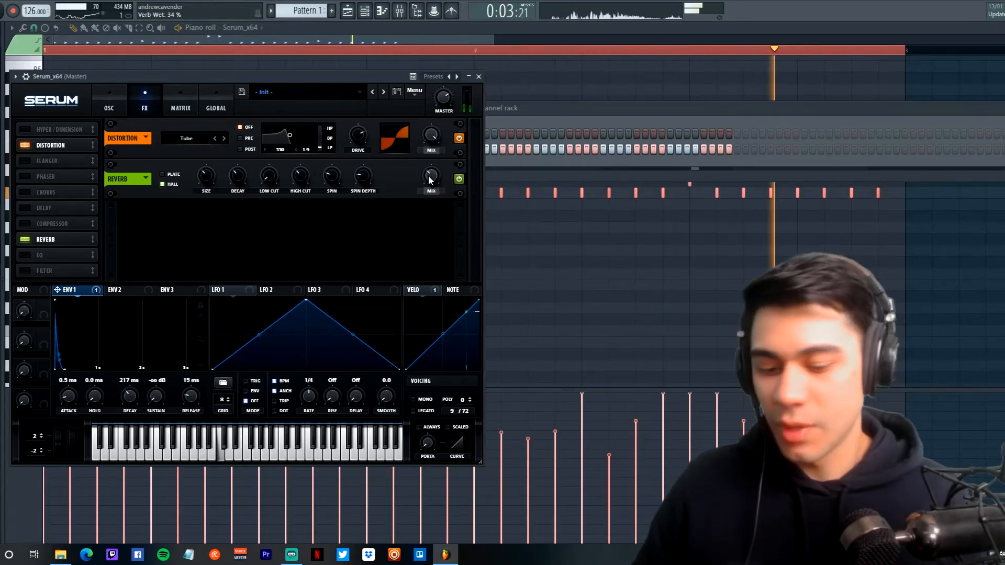
pyautogui.press('space')
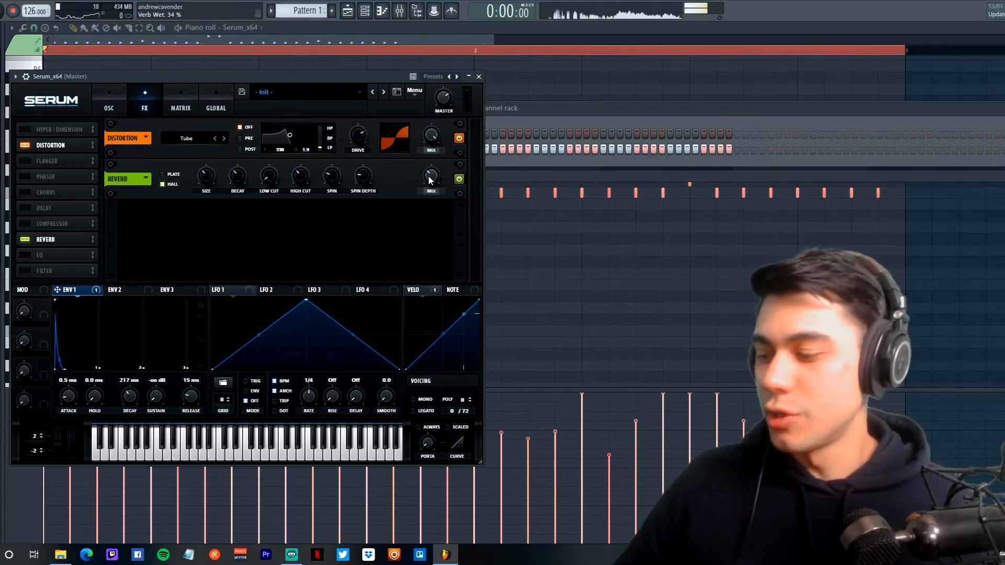